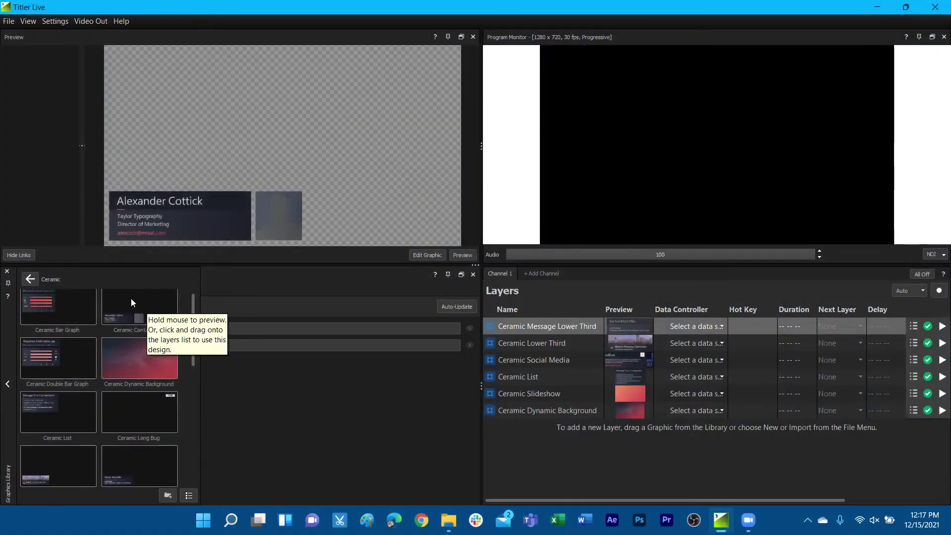
# Add the Ceramic Bar Graph ('Language in Emails' chart) to Channel 1 as its seventh layer
pyautogui.moveTo(52, 303); pyautogui.dragTo(619, 445)
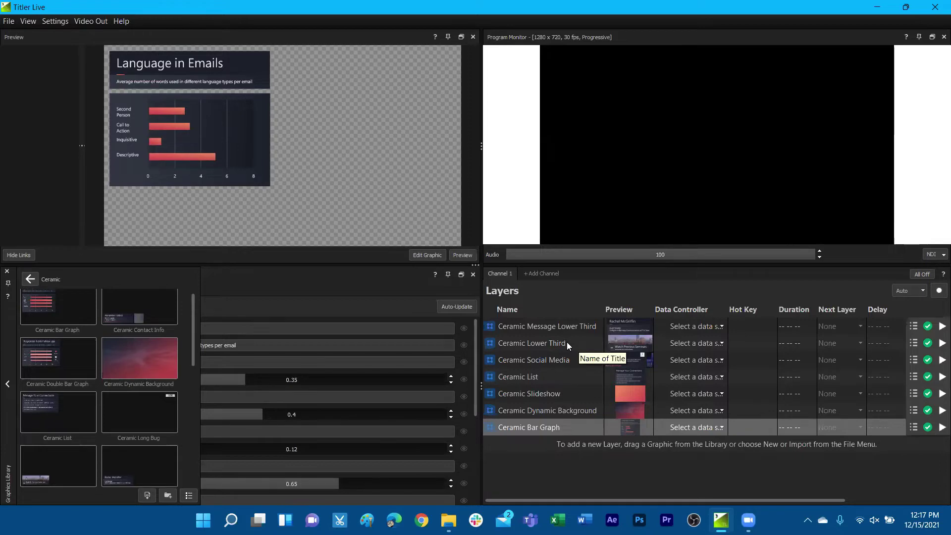
pyautogui.click(942, 326)
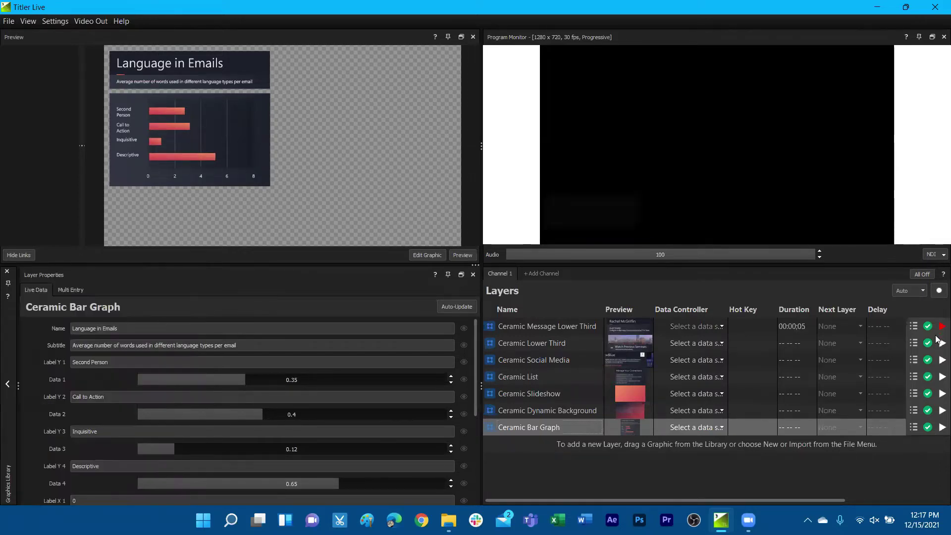
pyautogui.click(941, 343)
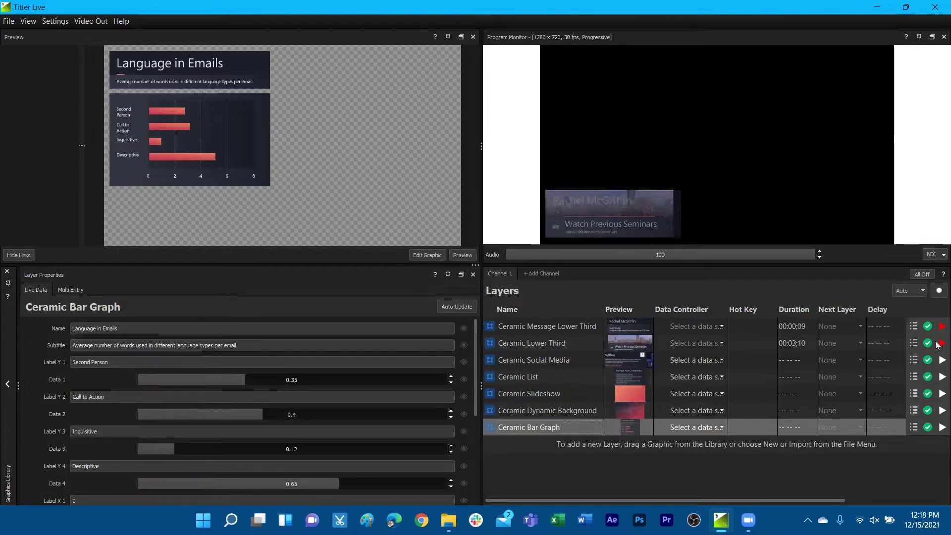
pyautogui.click(941, 343)
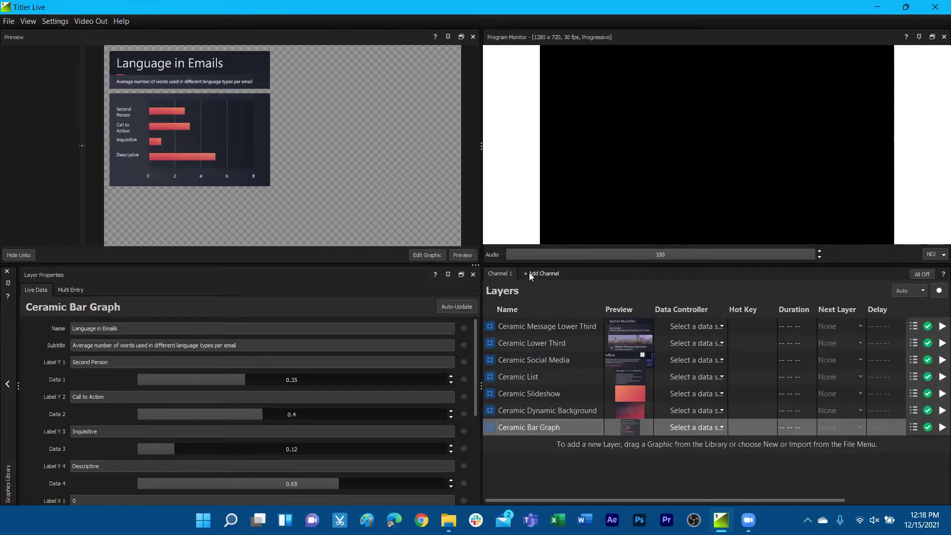
# Create a new, empty Channel 2 and select it
pyautogui.click(529, 273)
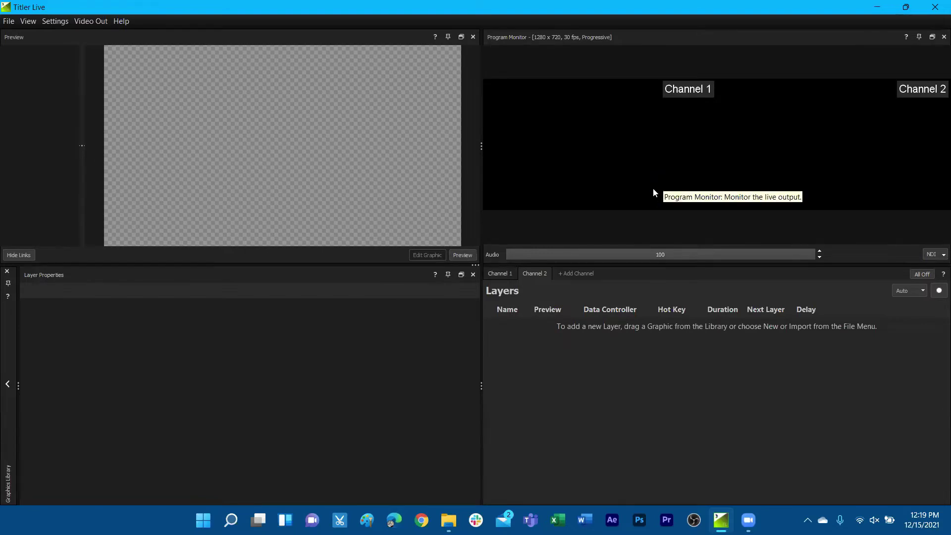
pyautogui.click(497, 273)
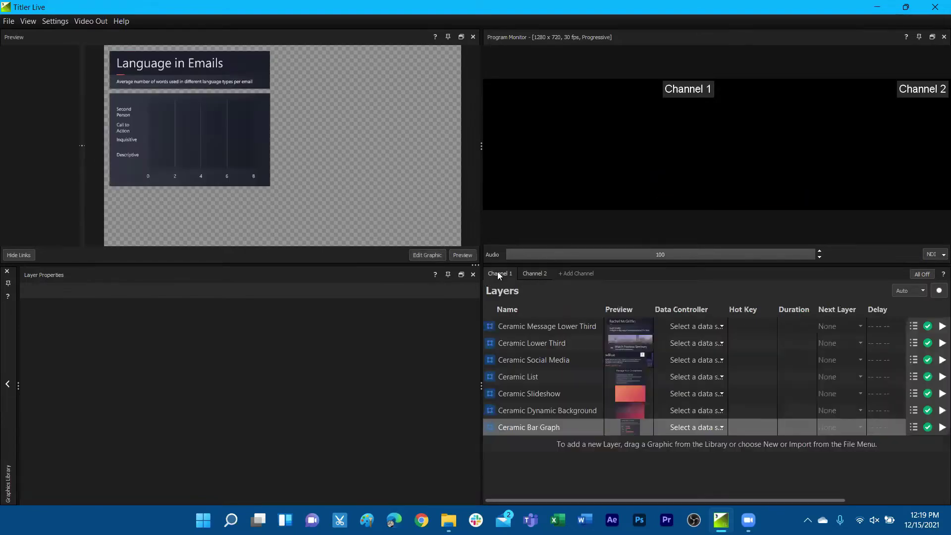
pyautogui.click(529, 273)
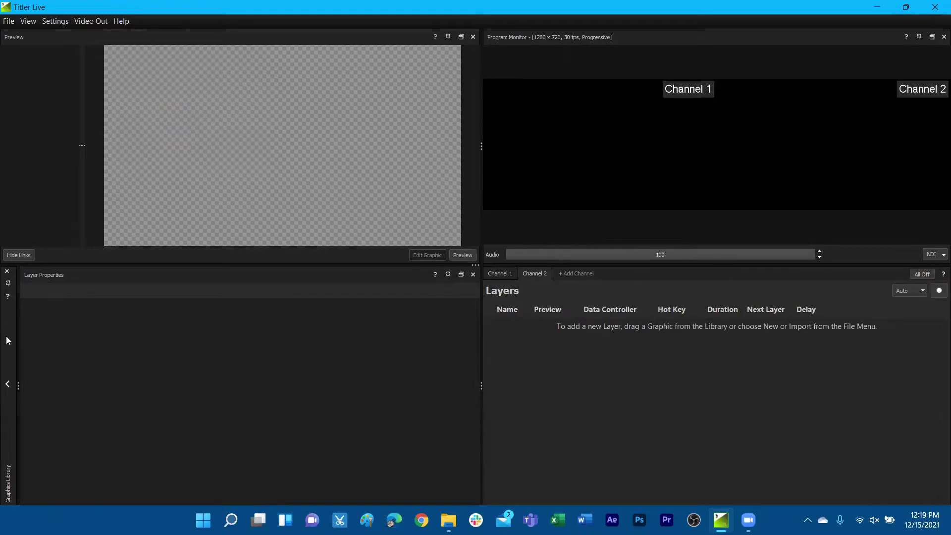
# Add the Ceramic List graphic, 'Manage Your Connections', as Channel 2's layer
pyautogui.moveTo(8, 339)
pyautogui.click(131, 325)
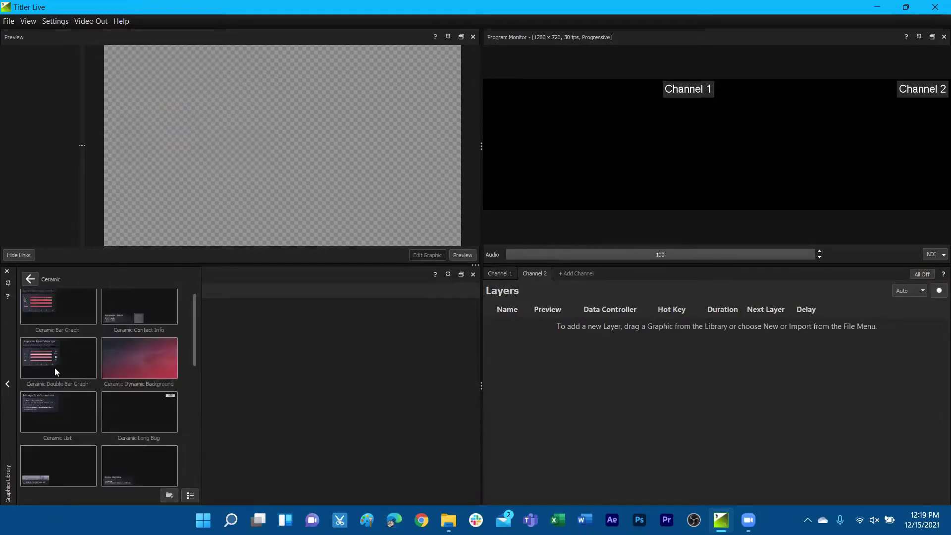
pyautogui.scroll(-1, 60, 397)
pyautogui.moveTo(119, 397); pyautogui.dragTo(596, 327)
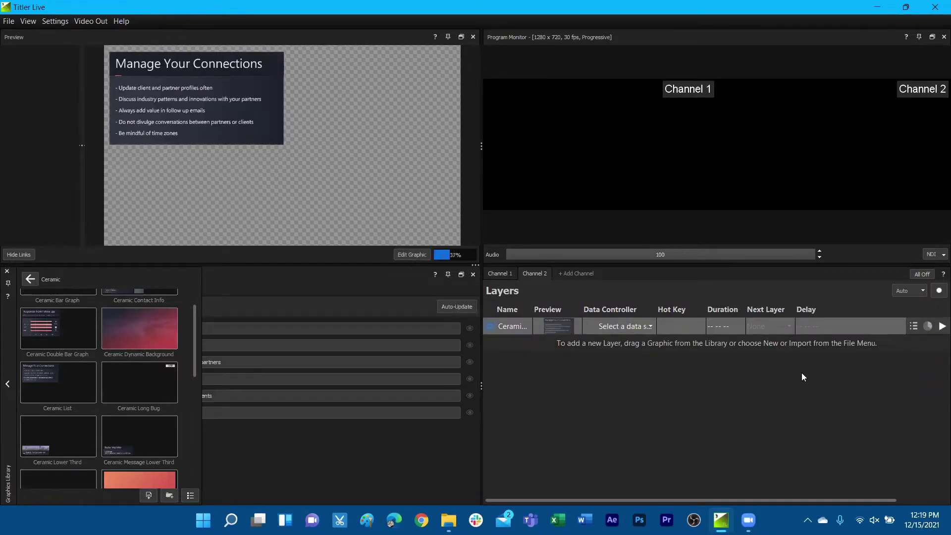
pyautogui.click(498, 274)
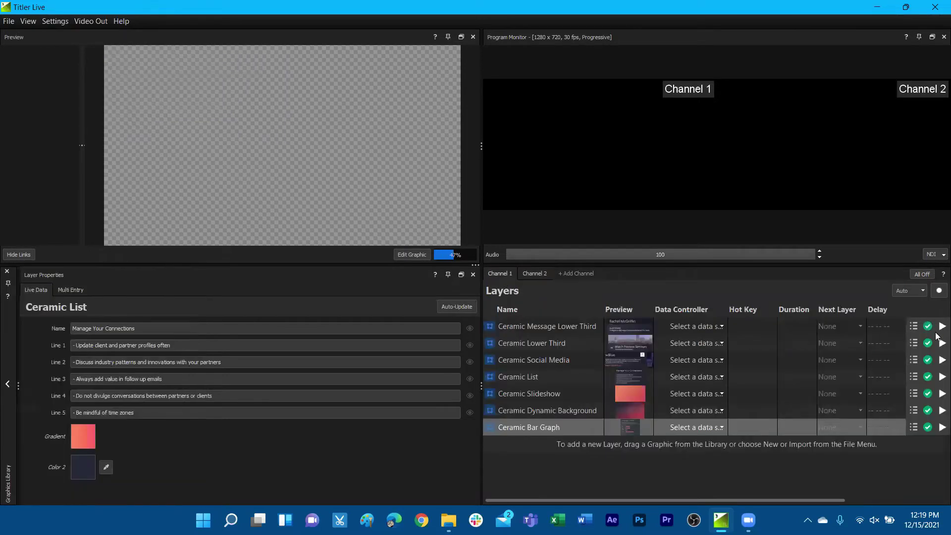
# Put Channel 1's Ceramic Message Lower Third and Channel 2's Ceramic List on air together
pyautogui.click(941, 327)
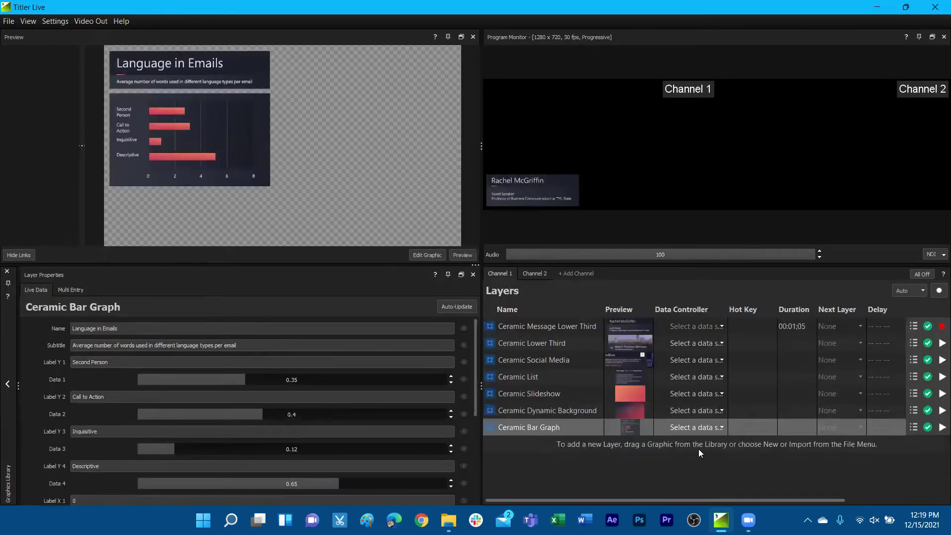
pyautogui.click(535, 275)
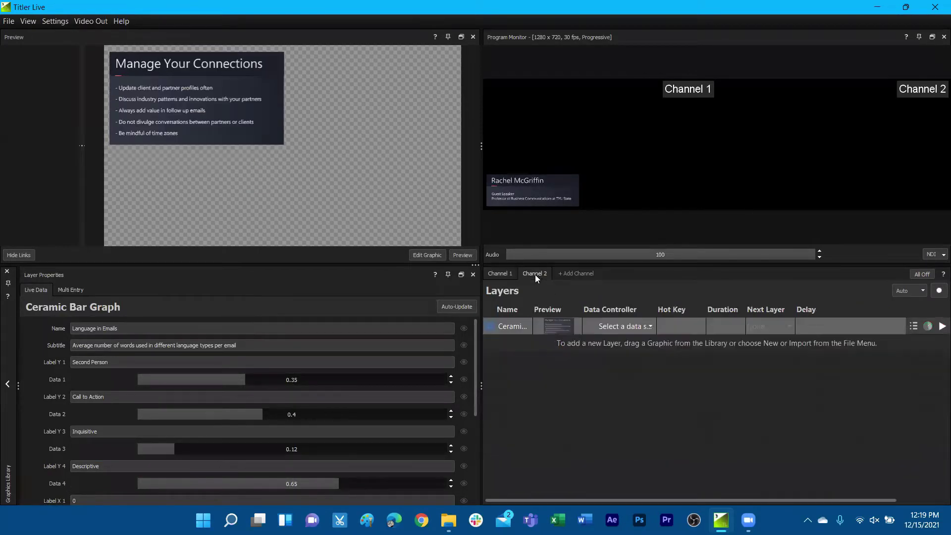
pyautogui.click(941, 327)
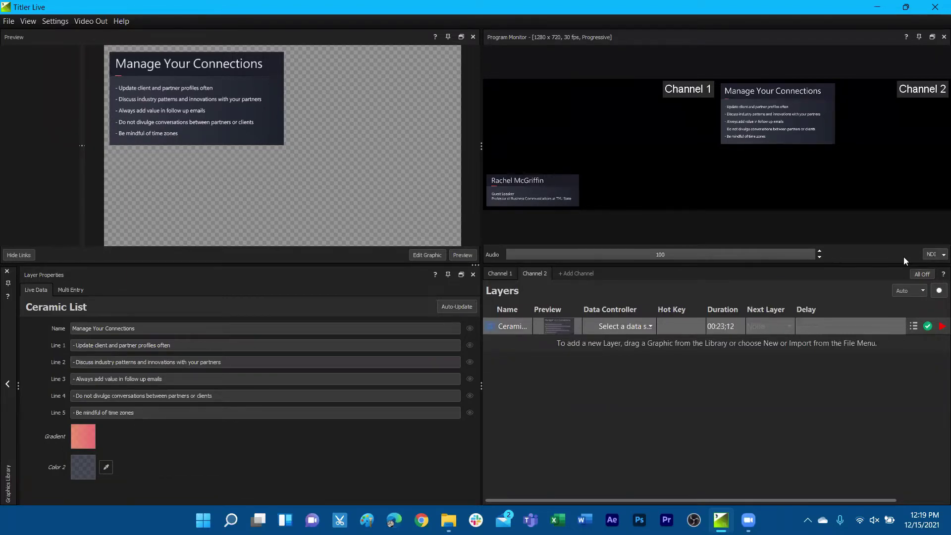
pyautogui.click(933, 255)
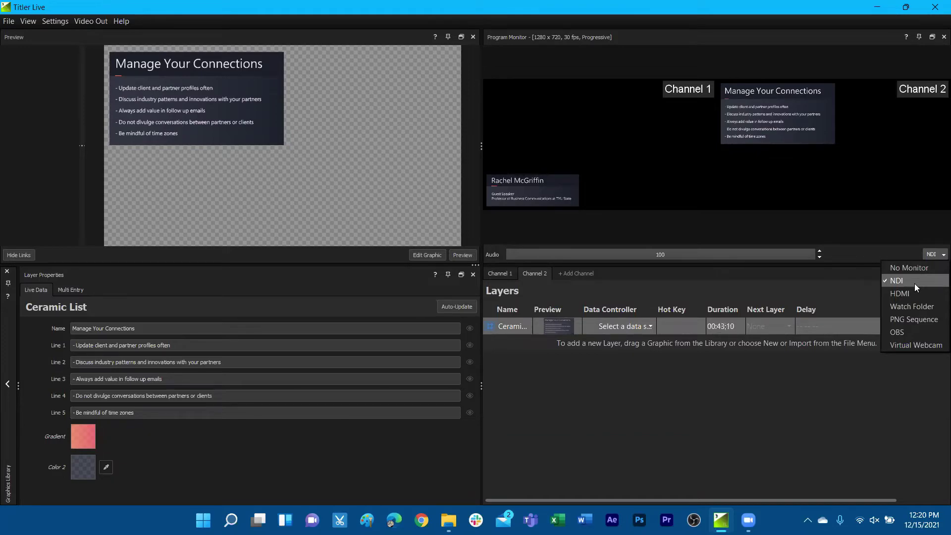
# Review the output options while keeping NDI, comparing the Channel 1 and Channel 2 layers
pyautogui.click(826, 419)
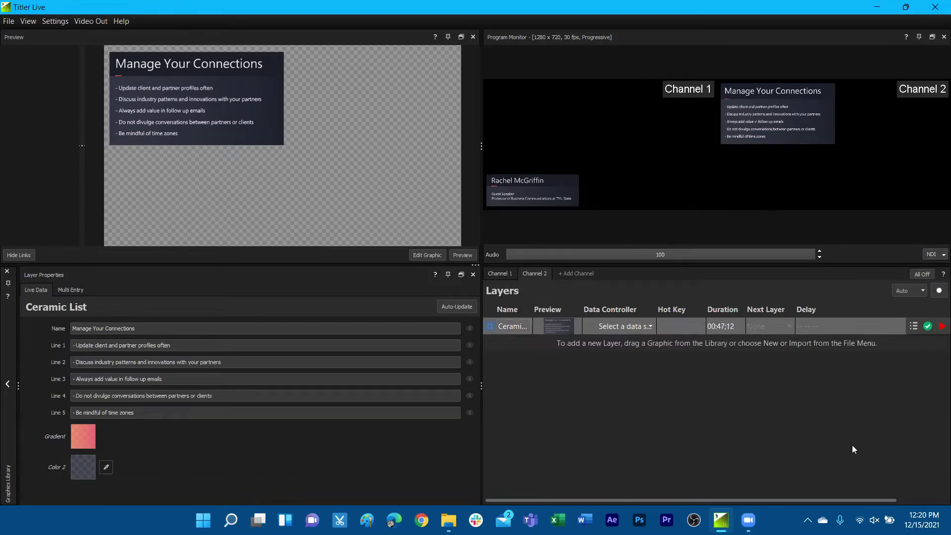
pyautogui.click(501, 273)
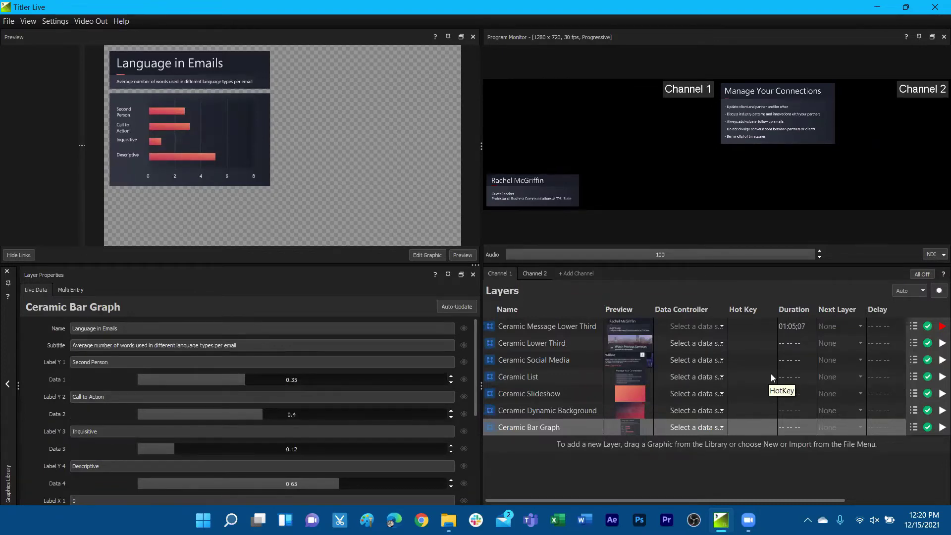
pyautogui.click(536, 274)
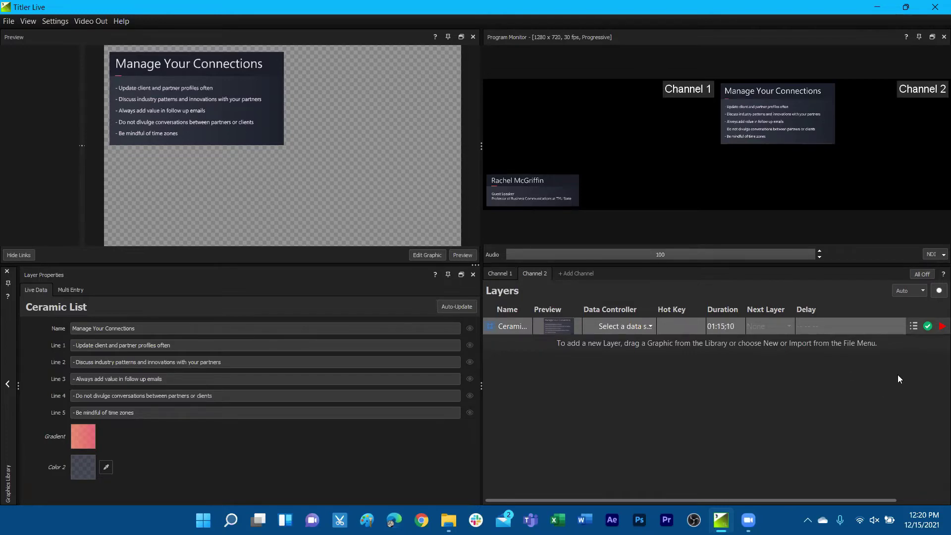
pyautogui.click(937, 254)
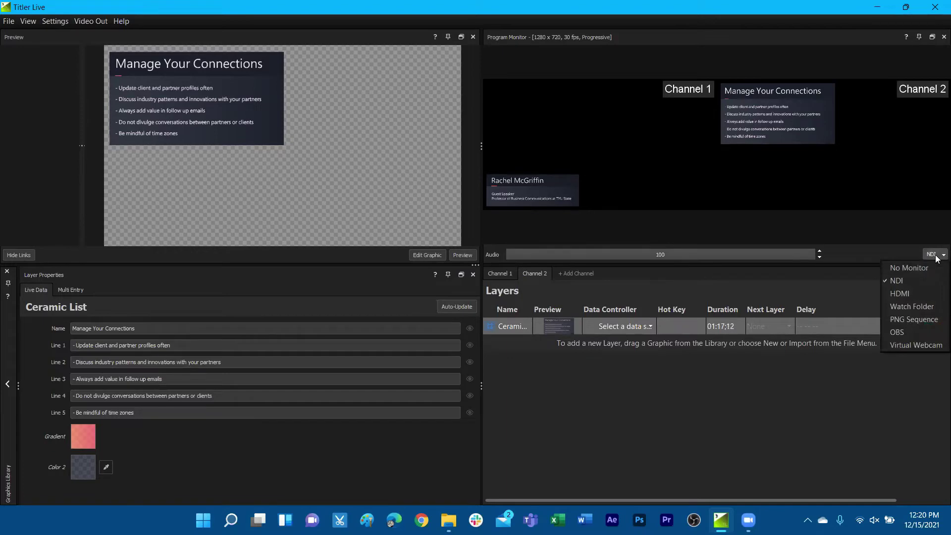
# Send the program output to HDMI with a black background, then close the HDMI window
pyautogui.click(926, 293)
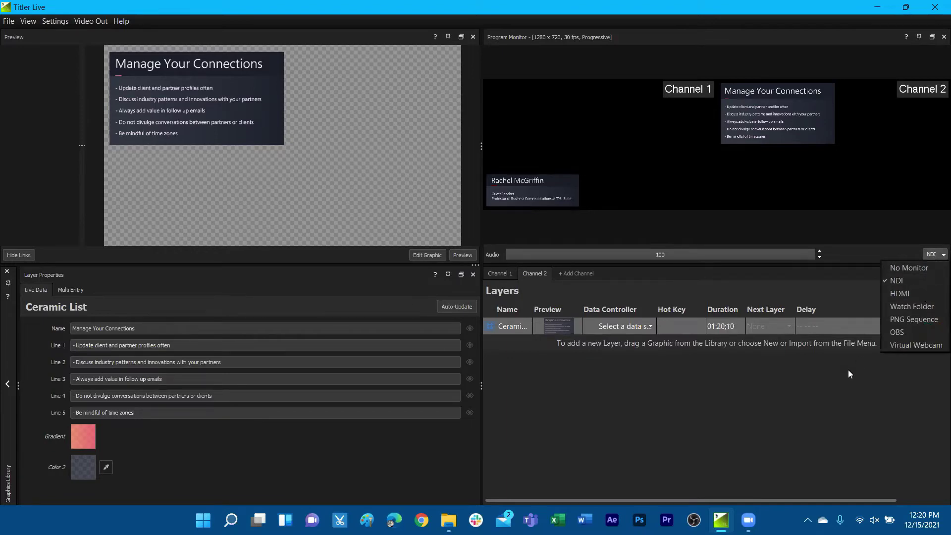
pyautogui.click(937, 256)
pyautogui.click(912, 294)
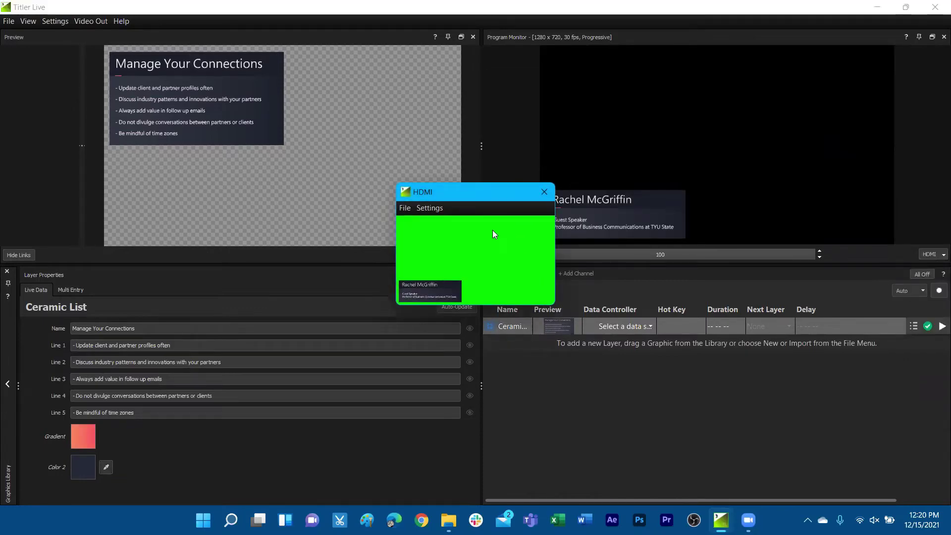
pyautogui.click(433, 208)
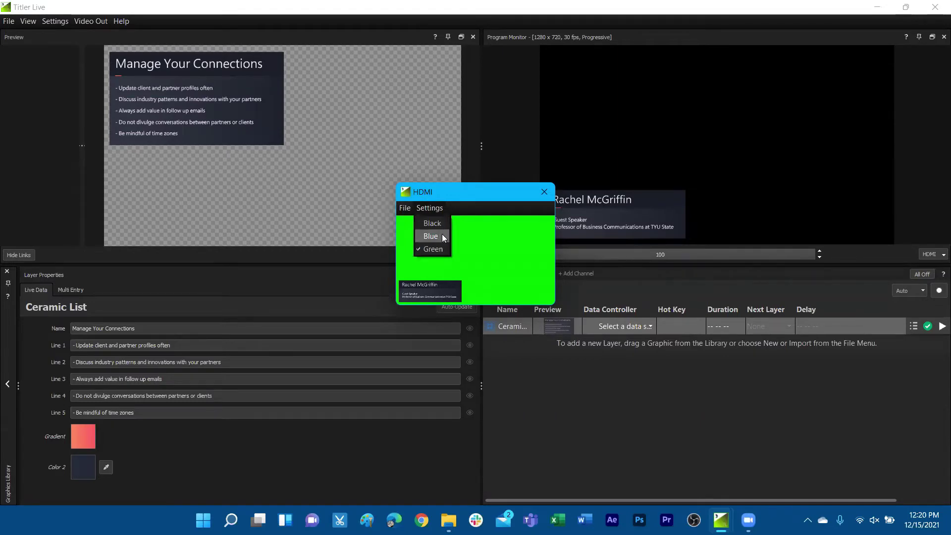
pyautogui.click(434, 226)
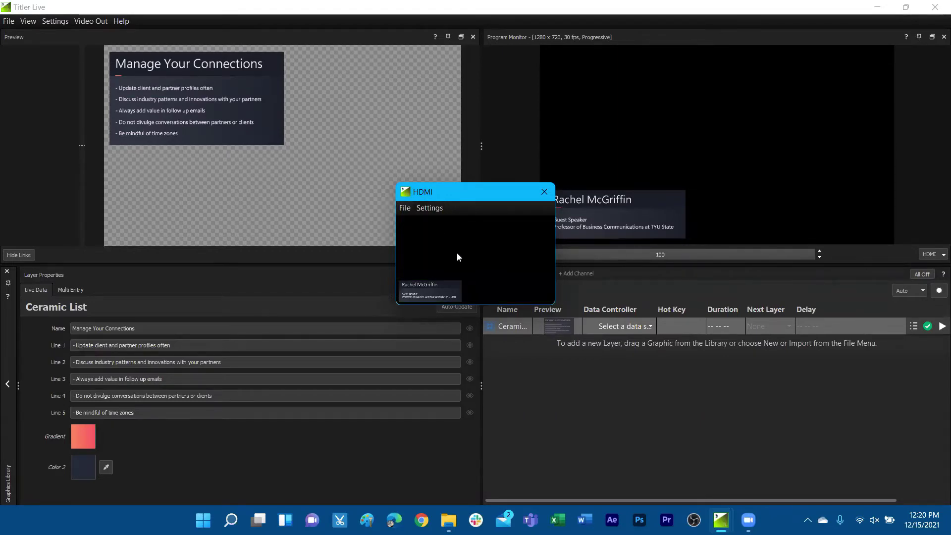
pyautogui.click(545, 193)
# Keep the output on No Monitor and review both channels' layers, ending on Channel 1
pyautogui.click(924, 254)
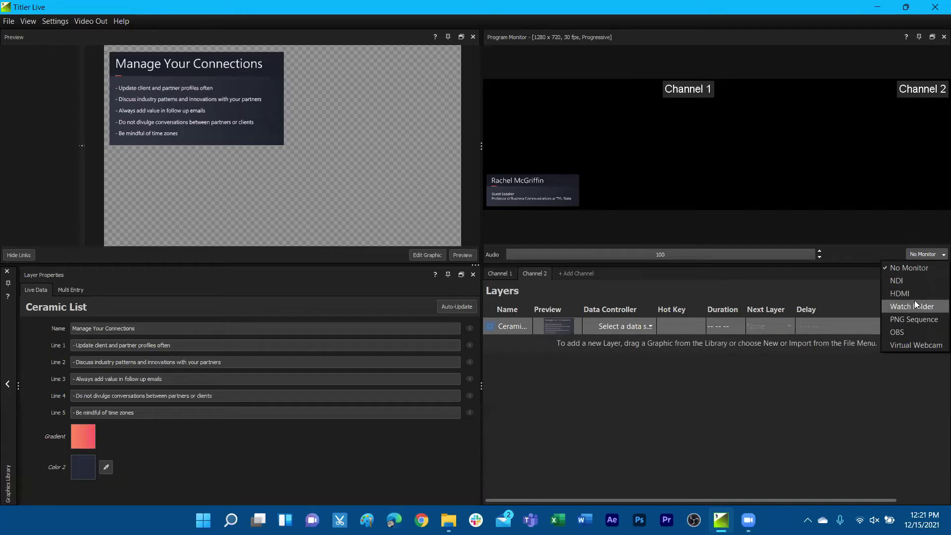
pyautogui.click(840, 378)
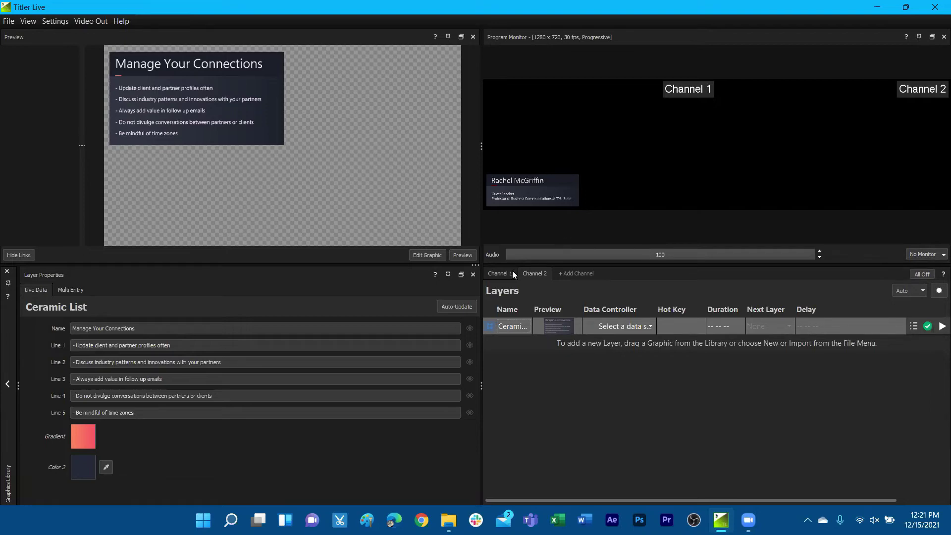
pyautogui.click(500, 275)
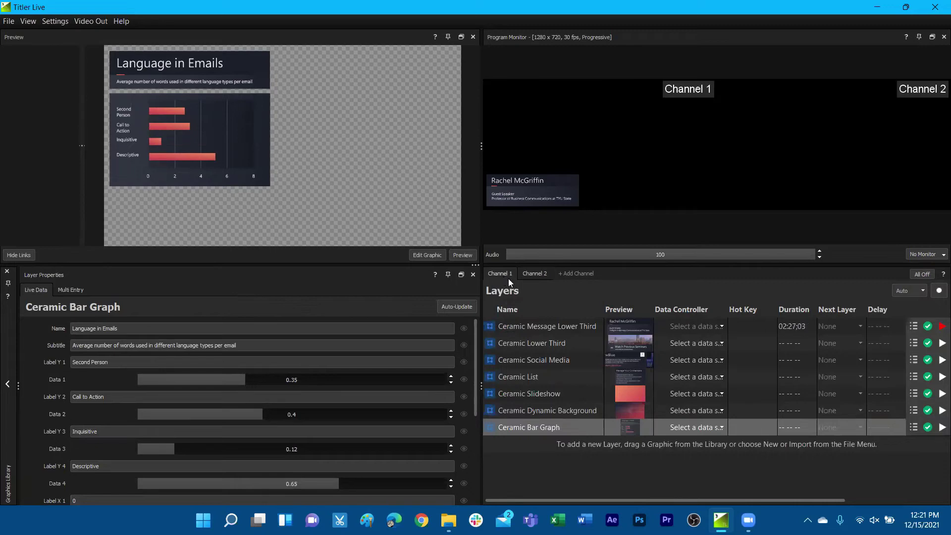
pyautogui.click(535, 274)
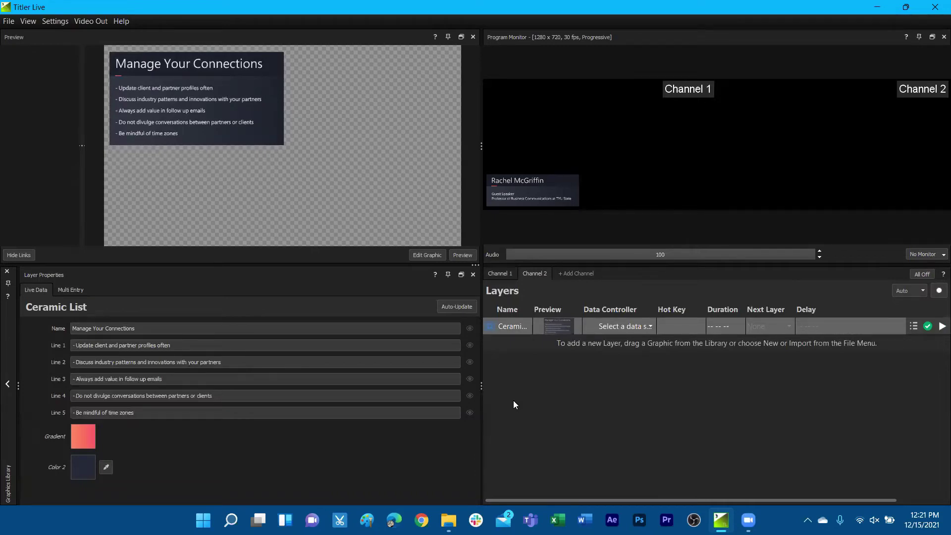
pyautogui.click(495, 271)
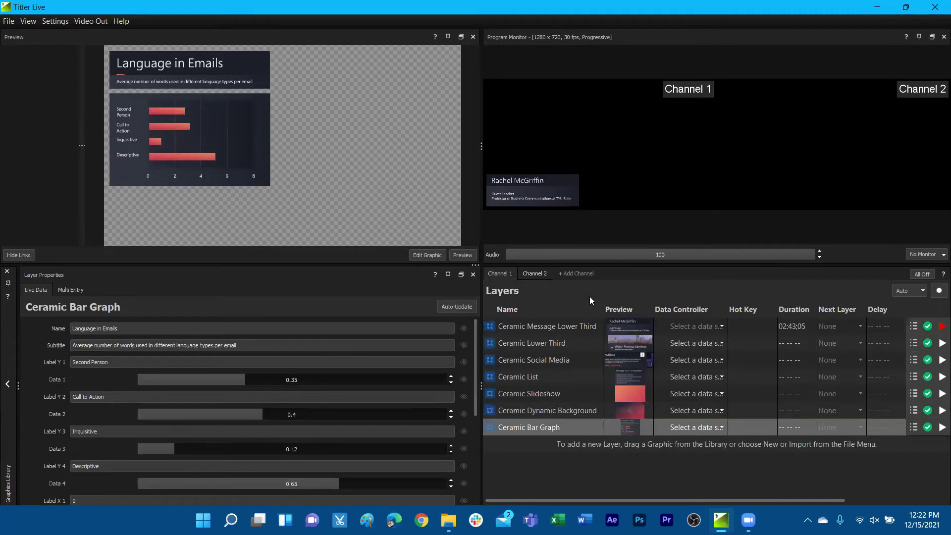
# Check the Virtual Webcam output option without changing it, then start the Ceramic Lower Third
pyautogui.click(926, 257)
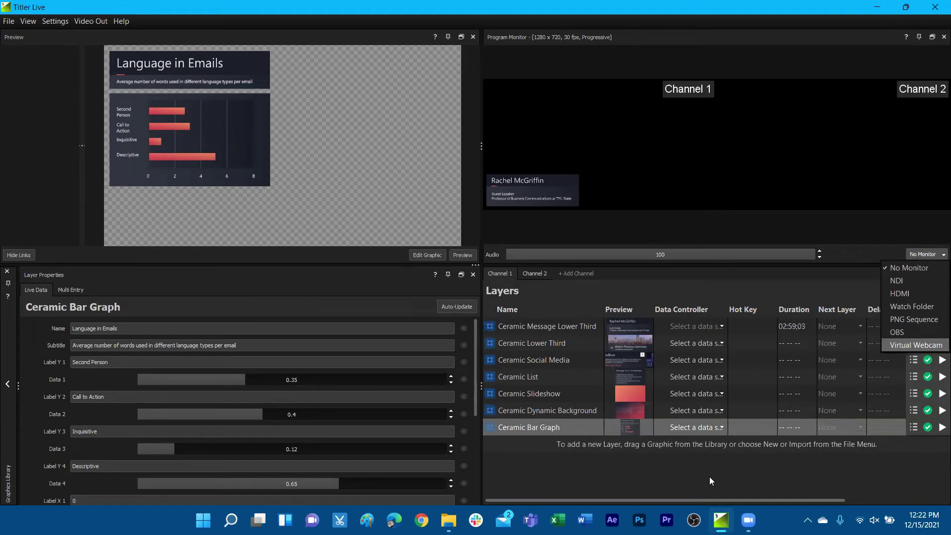
pyautogui.press('Escape')
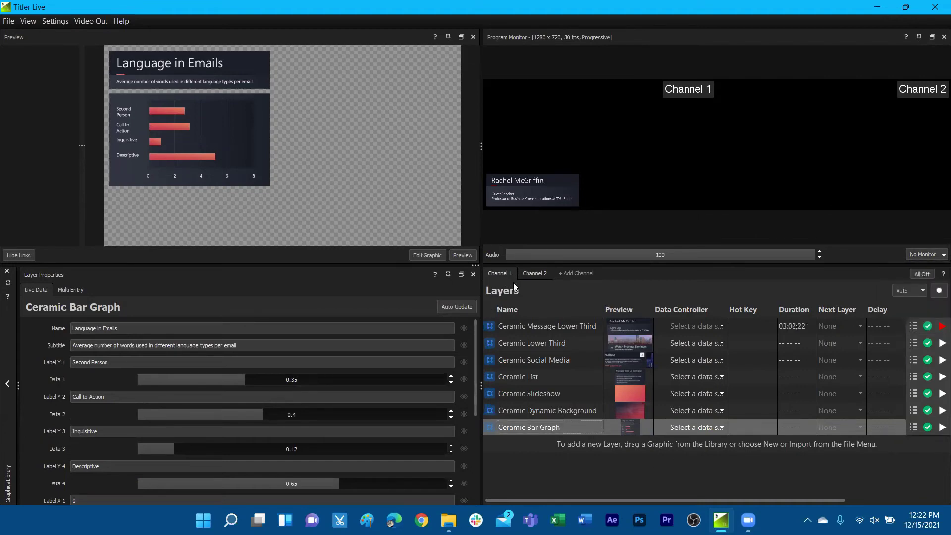
pyautogui.click(936, 344)
# Stop the Ceramic Lower Third and Ceramic Message Lower Third, leaving the Program Monitor empty
pyautogui.click(938, 342)
pyautogui.click(942, 326)
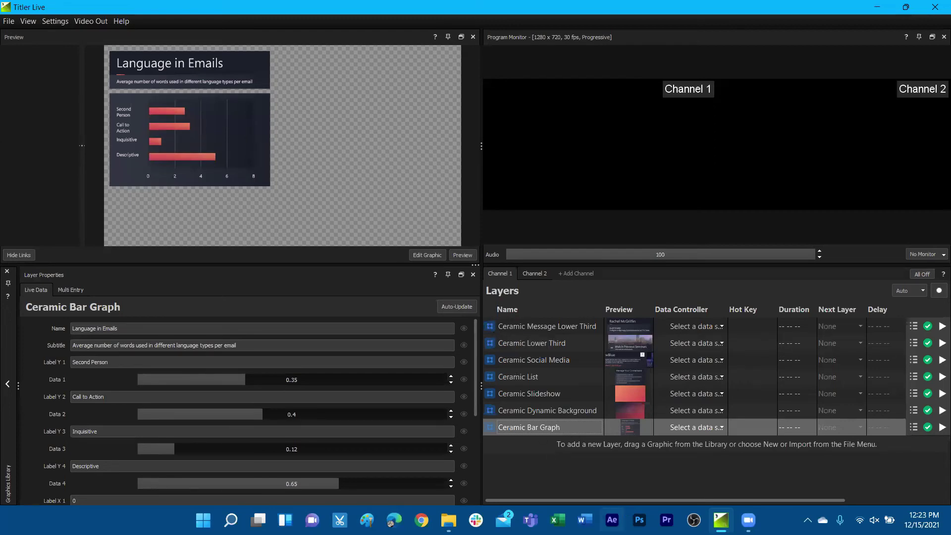
pyautogui.rightClick(642, 447)
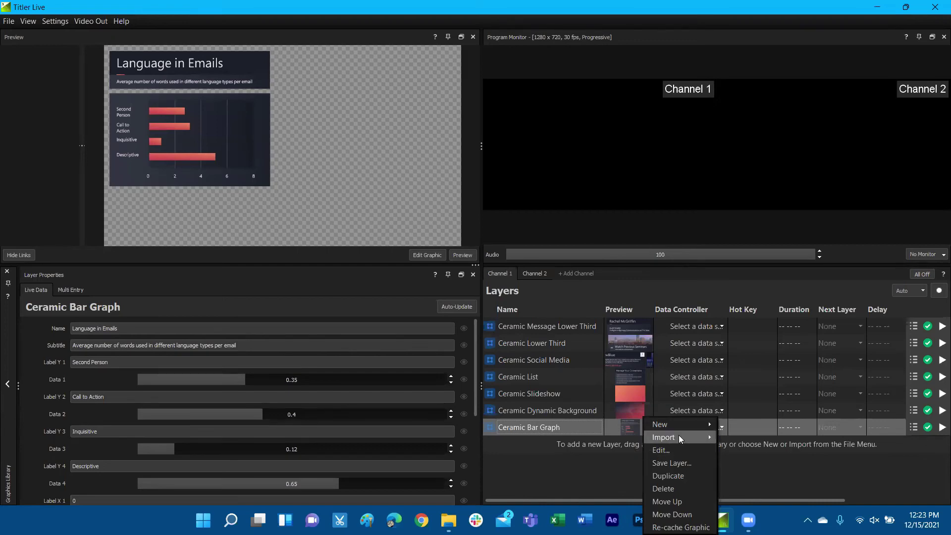
# Add PTZOpticsCamera (Channel 1) as a Live Video > Windows Device layer in Channel 1
pyautogui.moveTo(683, 428)
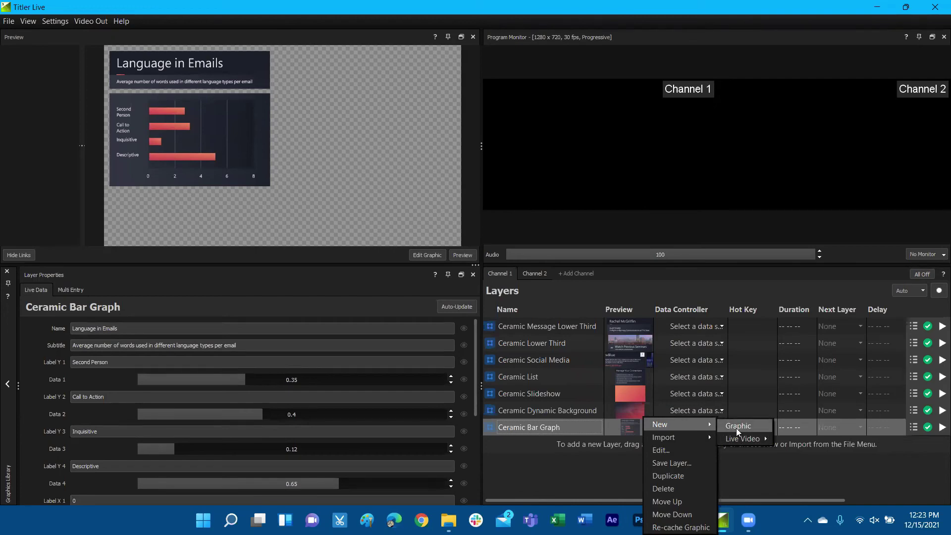
pyautogui.moveTo(745, 440)
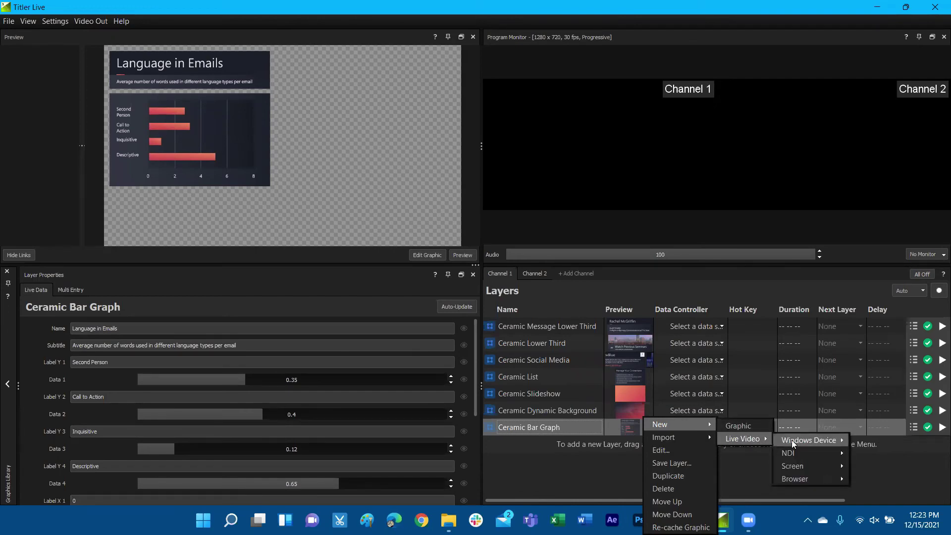
pyautogui.moveTo(794, 438)
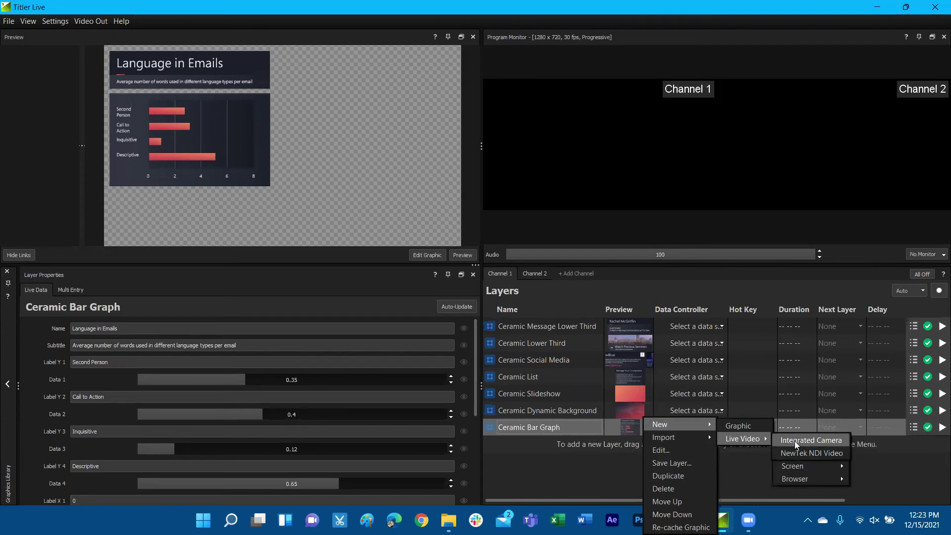
pyautogui.moveTo(804, 466)
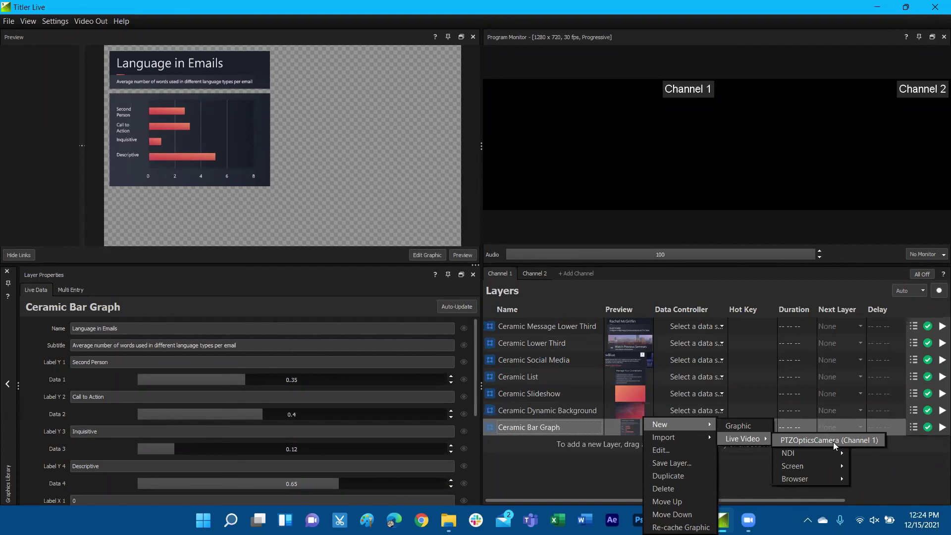
pyautogui.click(833, 442)
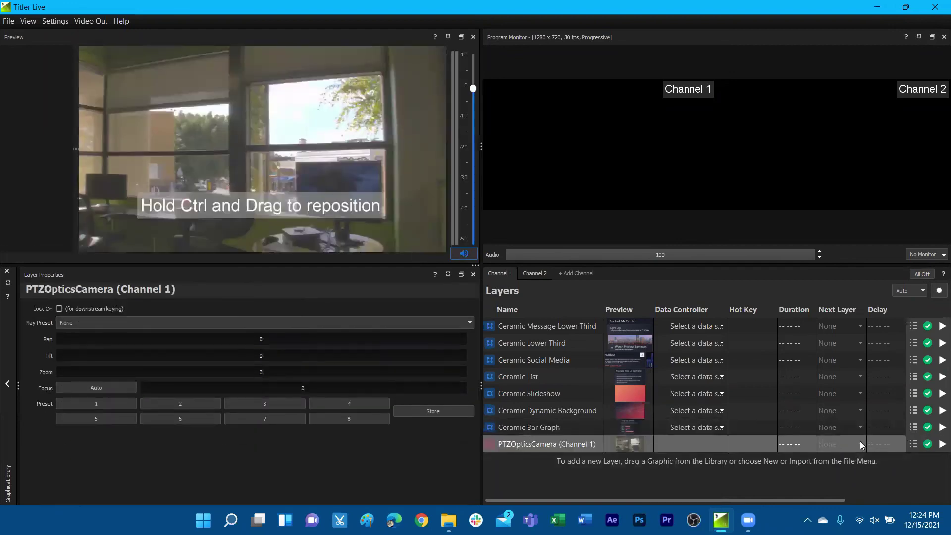